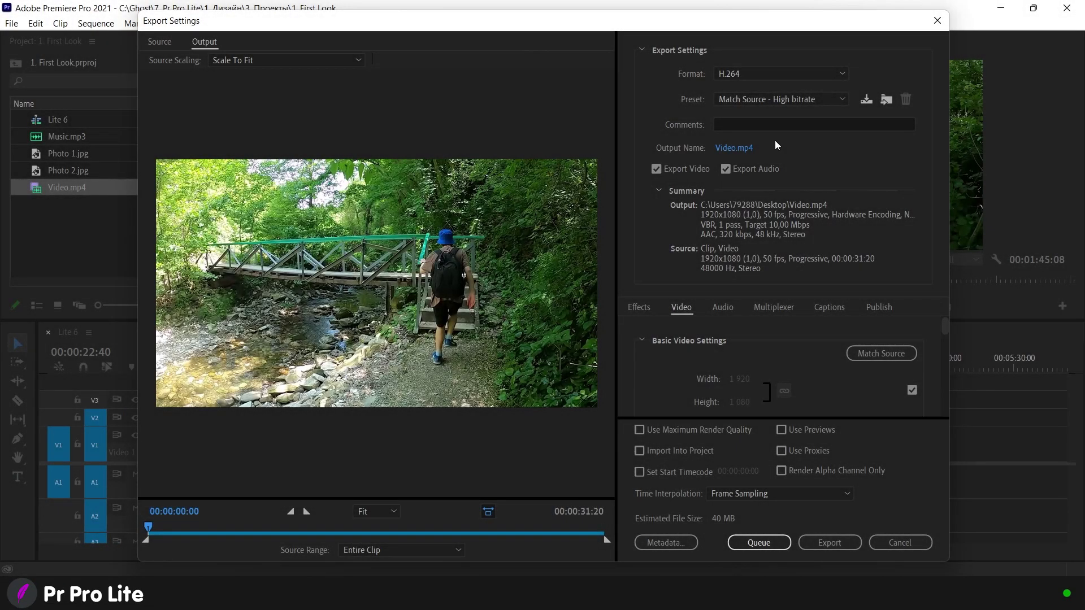
- Switch the Video.mp4 export preset to High Quality 1080p HD and return to the editing workspace
click(842, 100)
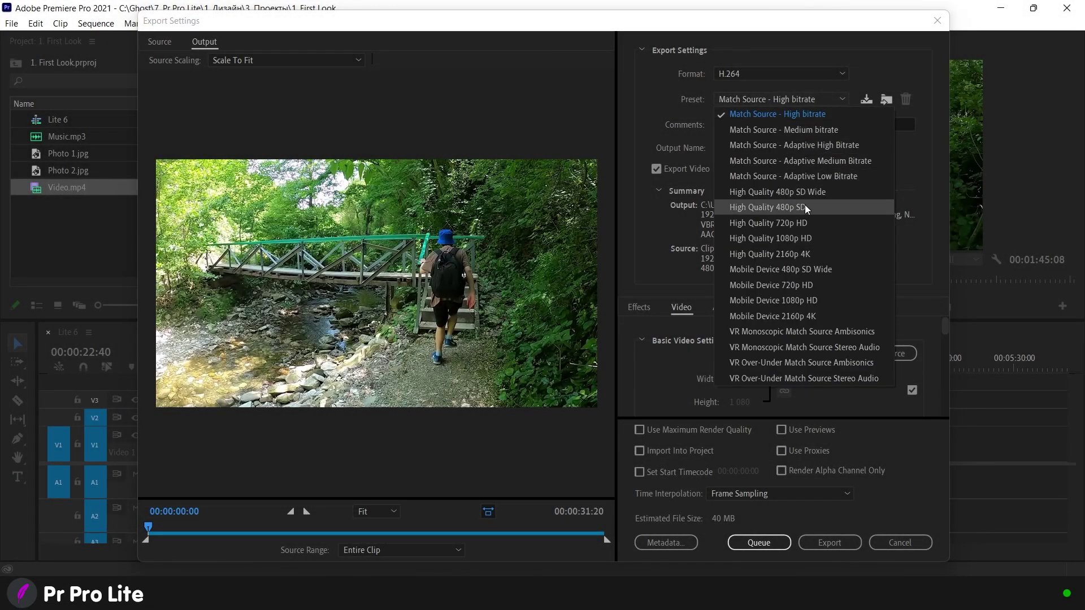
click(791, 239)
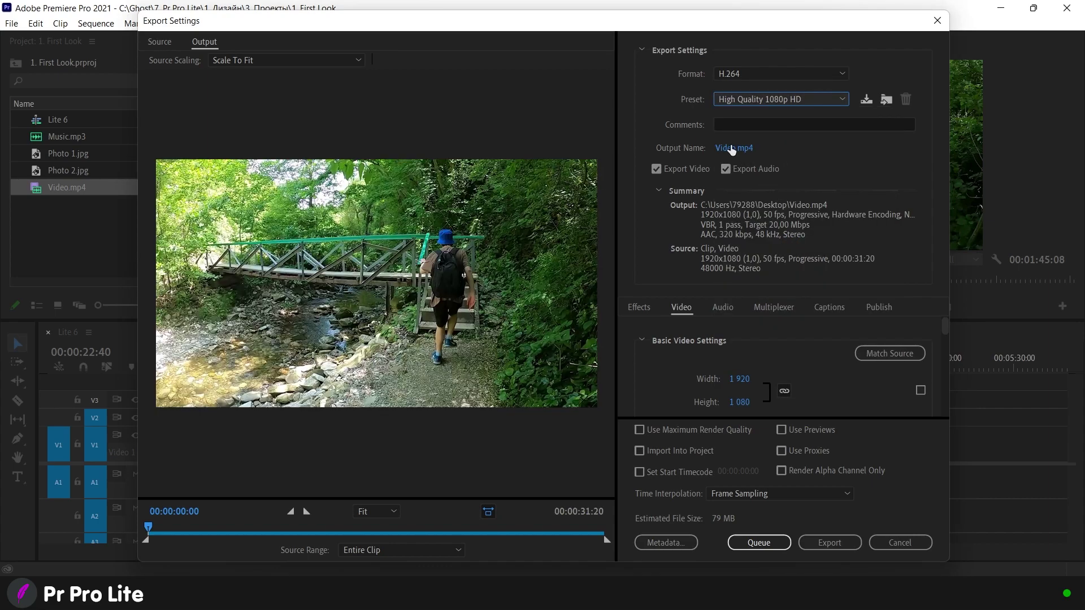
click(731, 148)
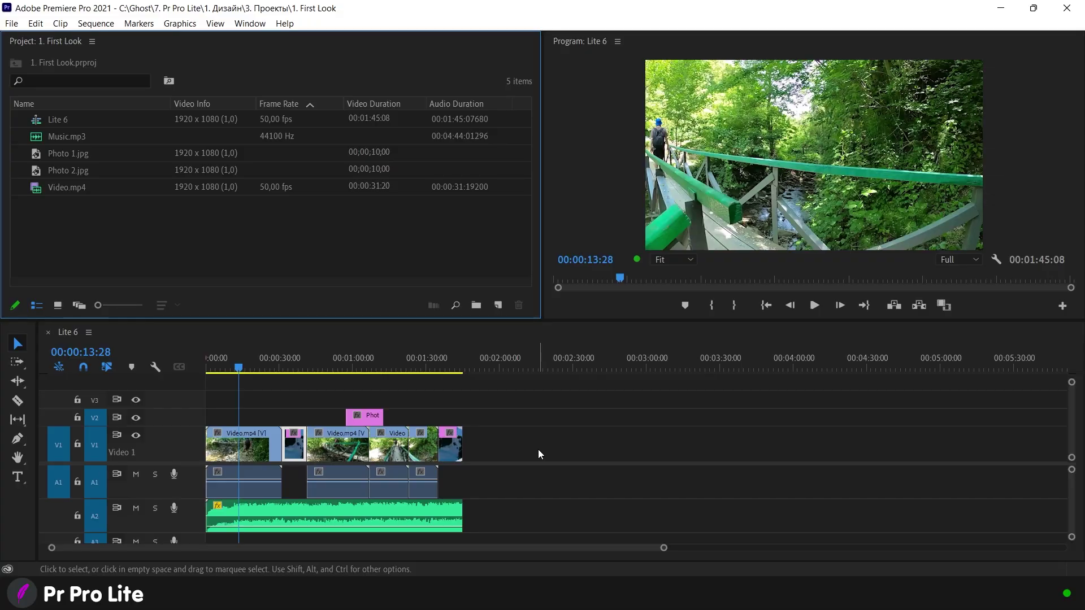
- Move the playhead to 00:00:22:40 and open the media export settings for the Lite 6 sequence
drag(224, 368, 264, 374)
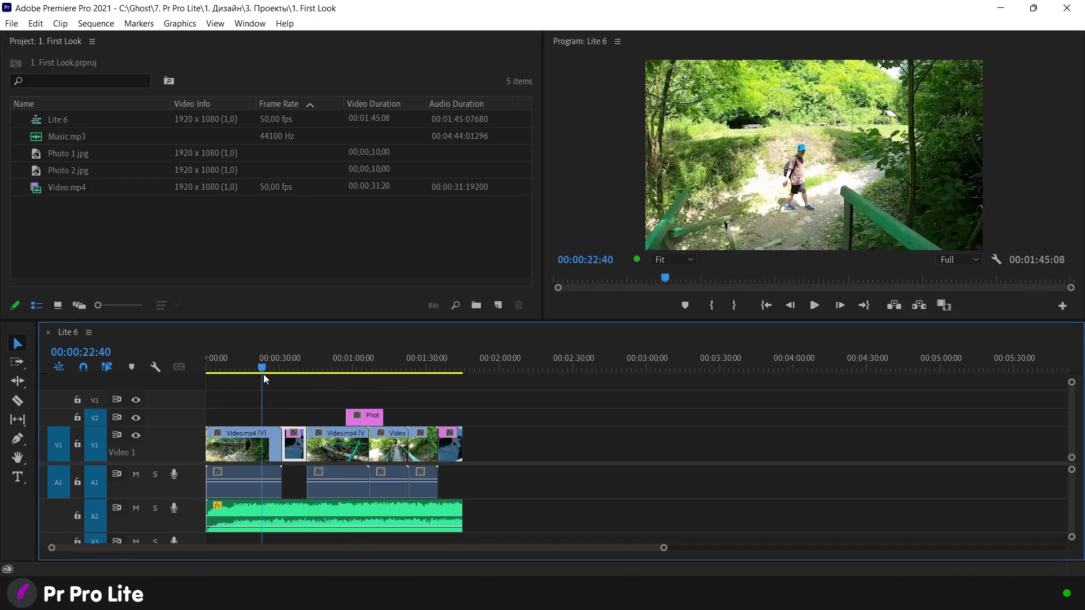
click(12, 24)
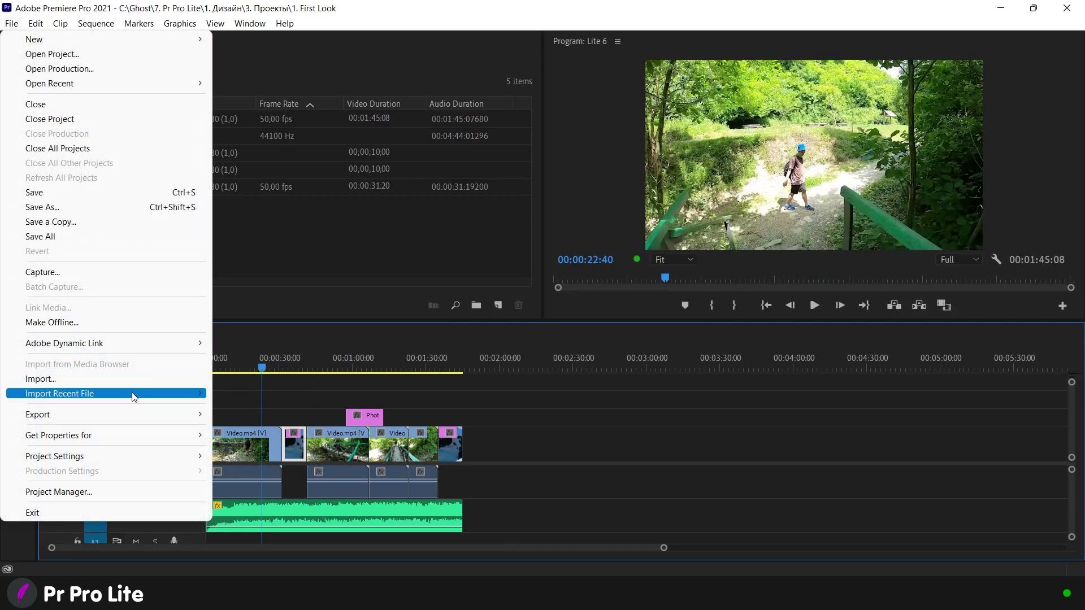
mouse_move(137, 416)
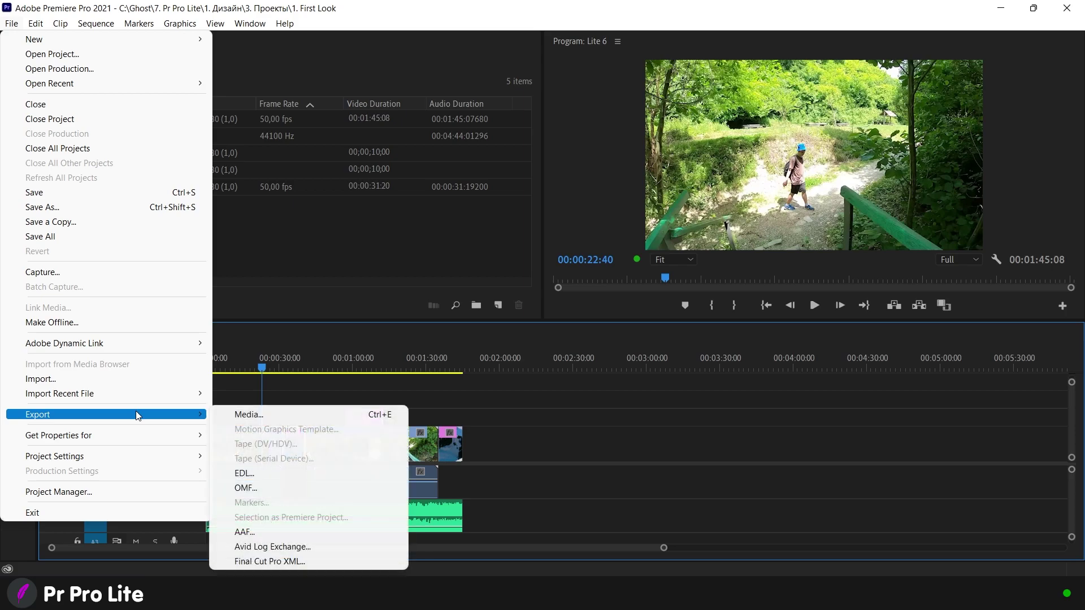
click(262, 419)
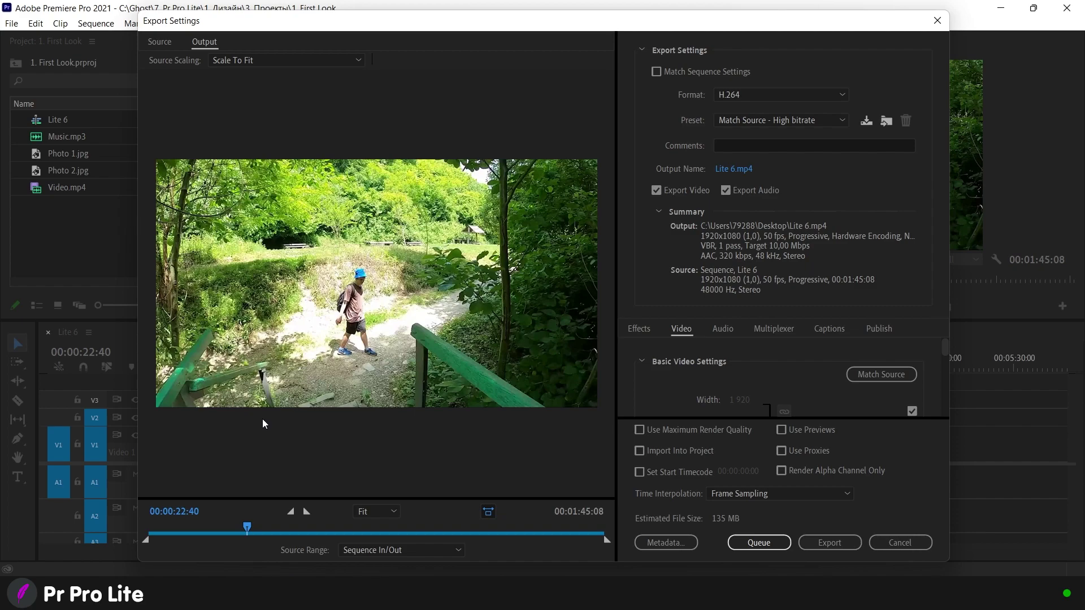
- Leave the preset at Match Source - High bitrate and close Export Settings without exporting
click(843, 122)
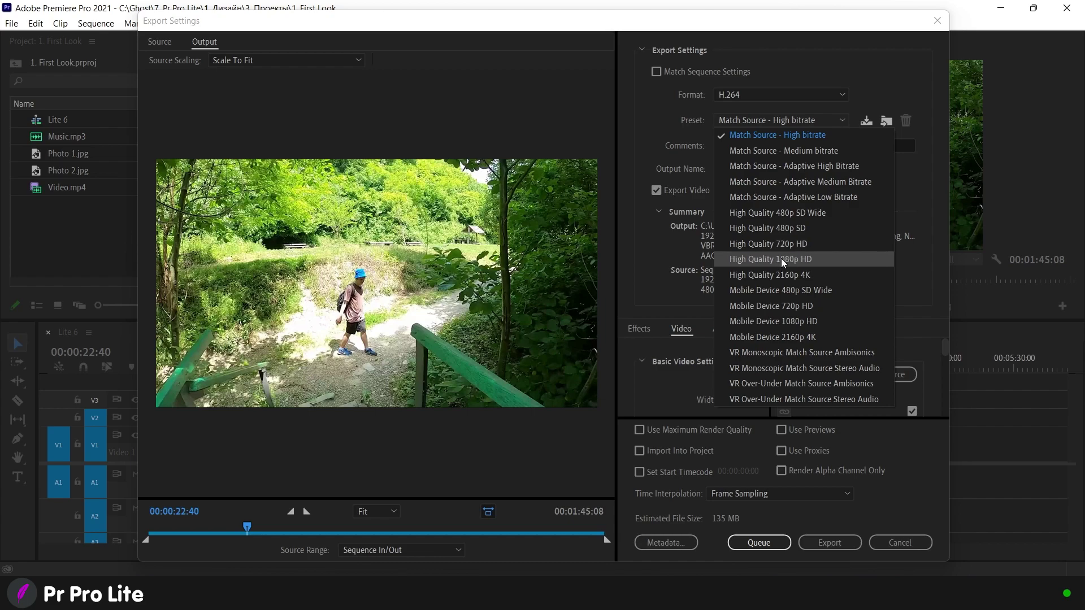
click(936, 21)
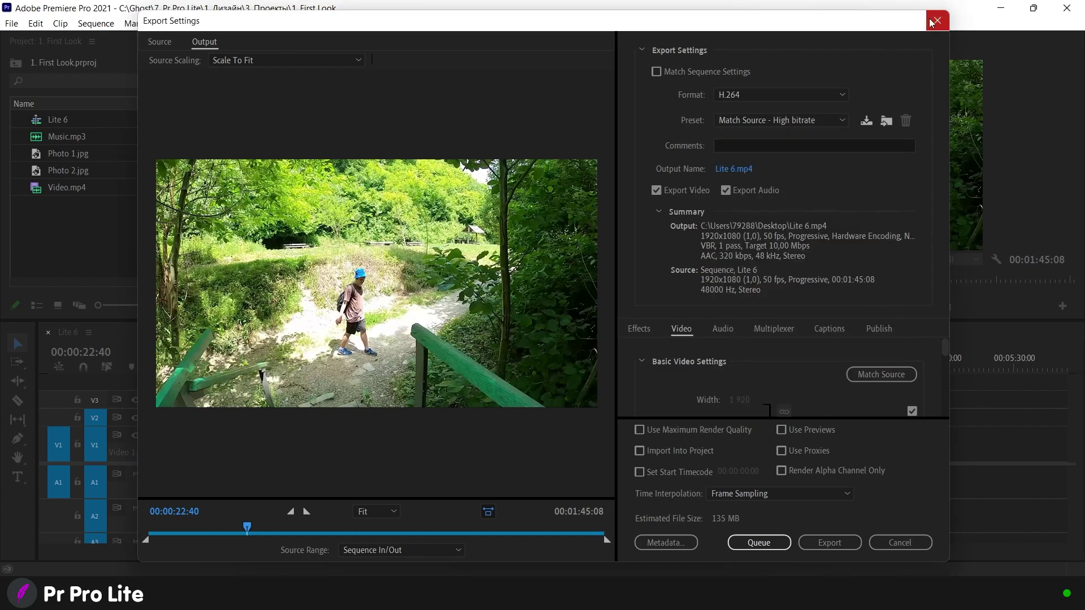
click(933, 22)
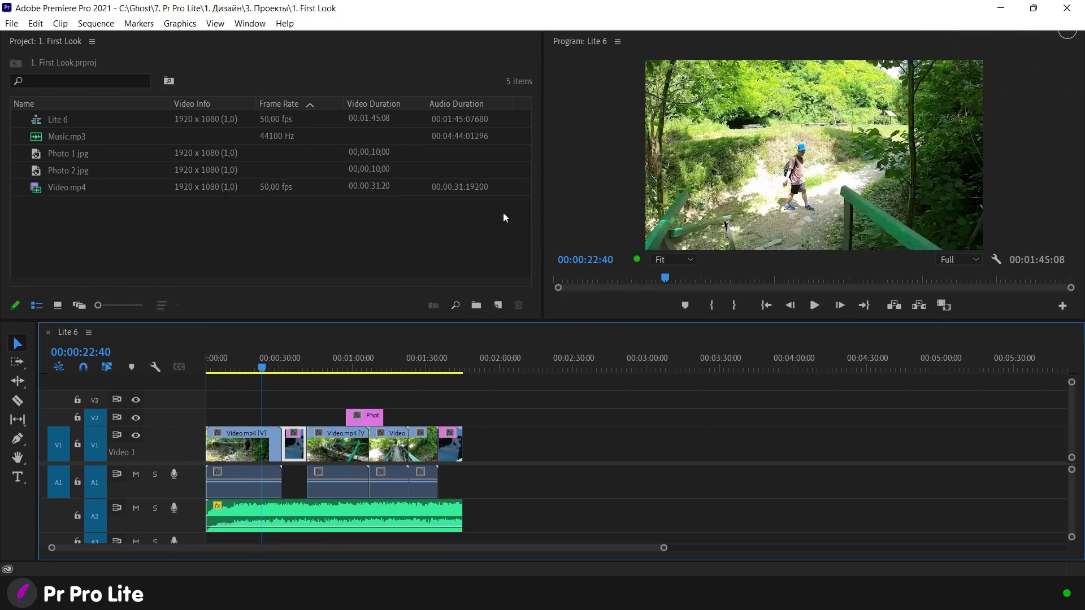
- Select the Video.mp4 clip in the Project panel and open the File menu
click(61, 190)
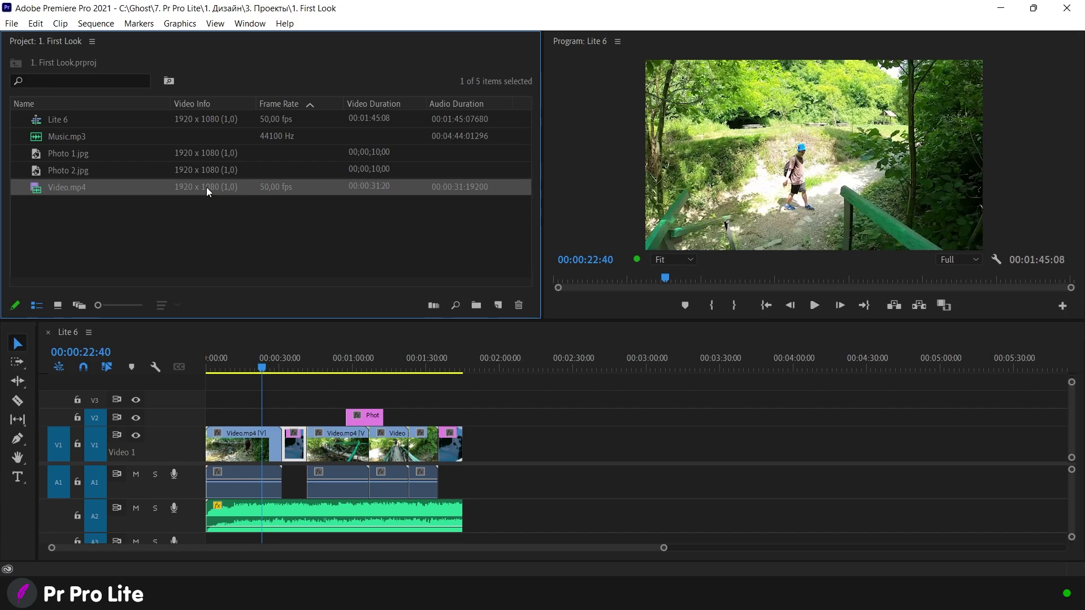
click(11, 23)
- Open media export settings for Video.mp4 with the High Quality 1080p HD preset
mouse_move(159, 418)
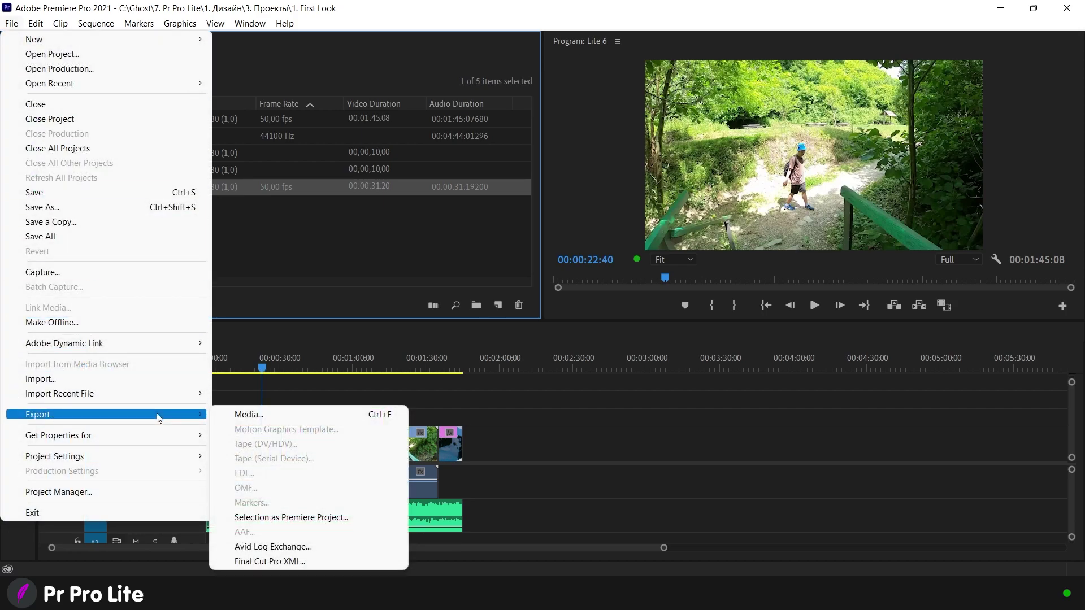
click(249, 416)
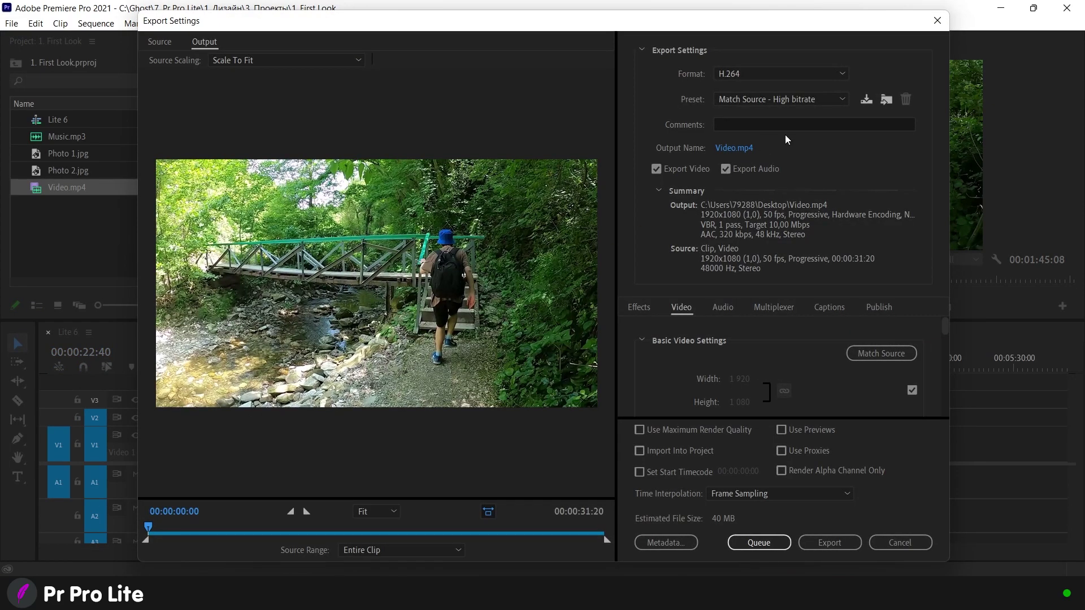
click(842, 100)
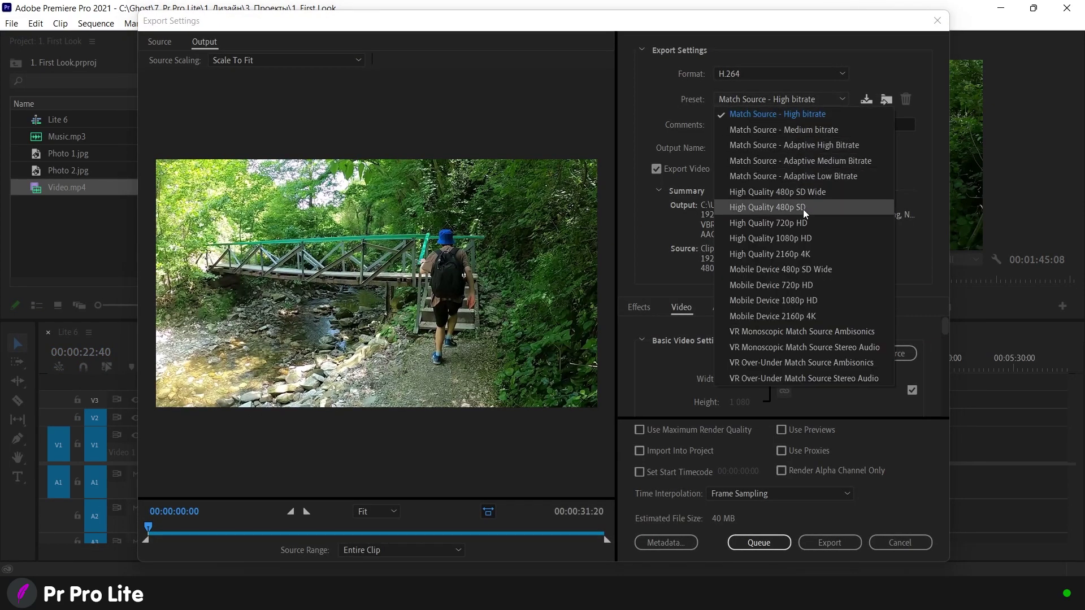
click(791, 240)
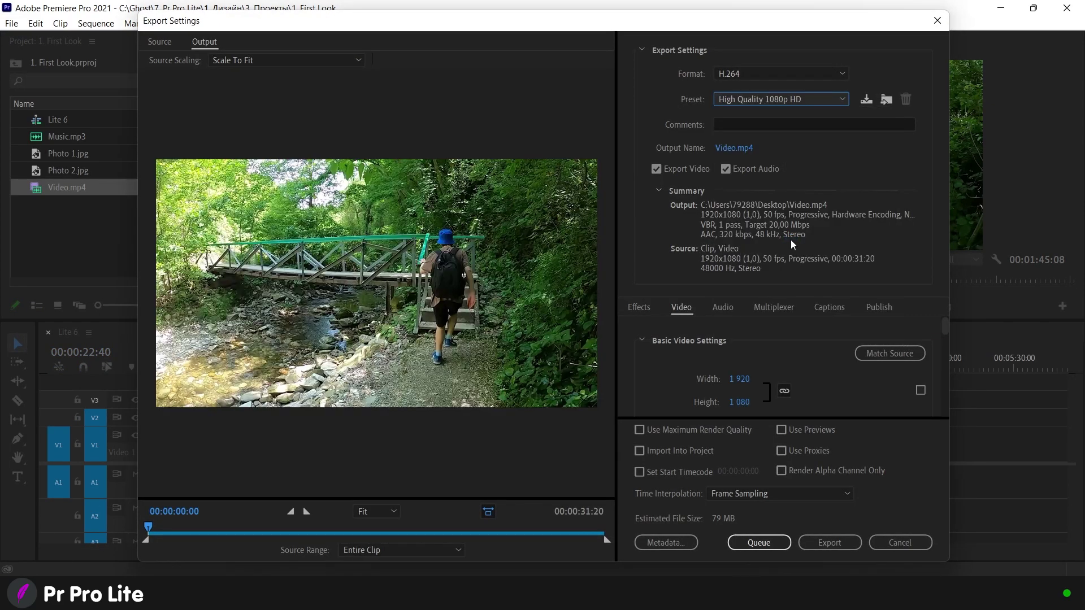
- Save the output as Video 1.mp4 on the desktop and start the export
click(733, 148)
click(373, 449)
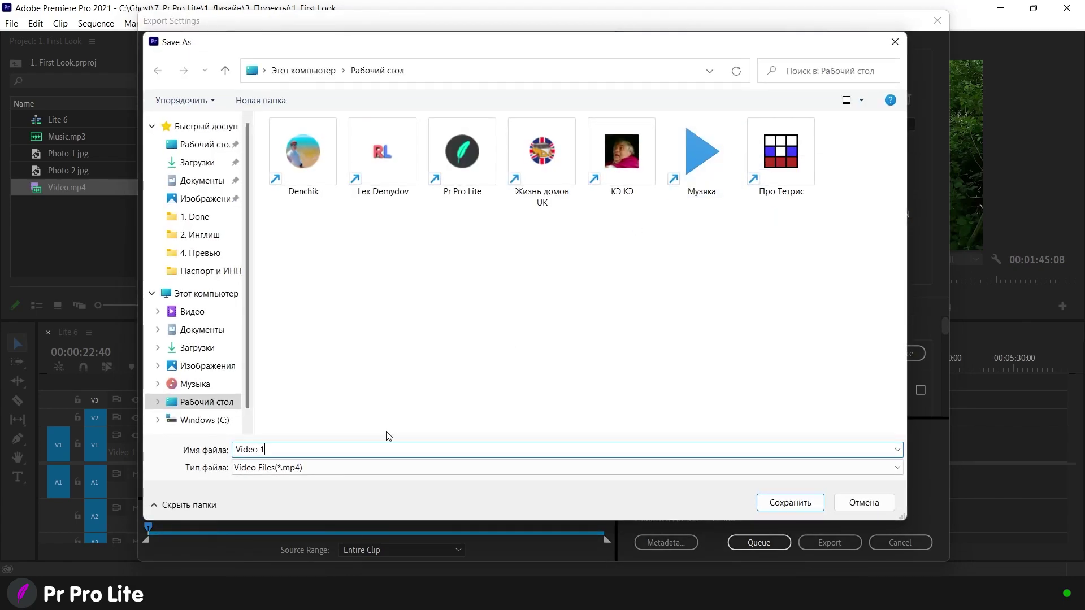
click(800, 505)
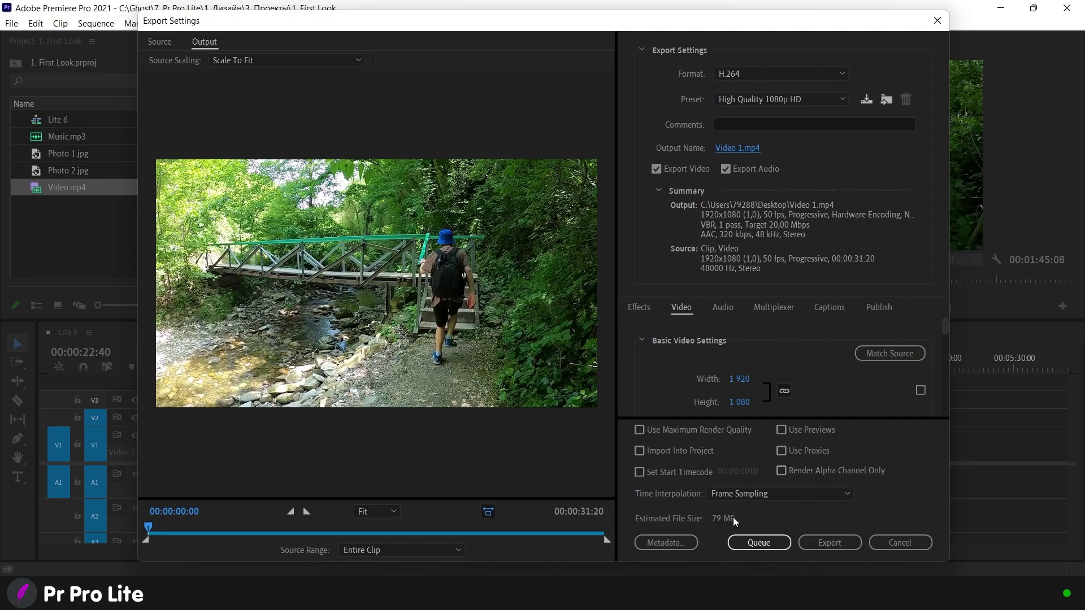
click(829, 544)
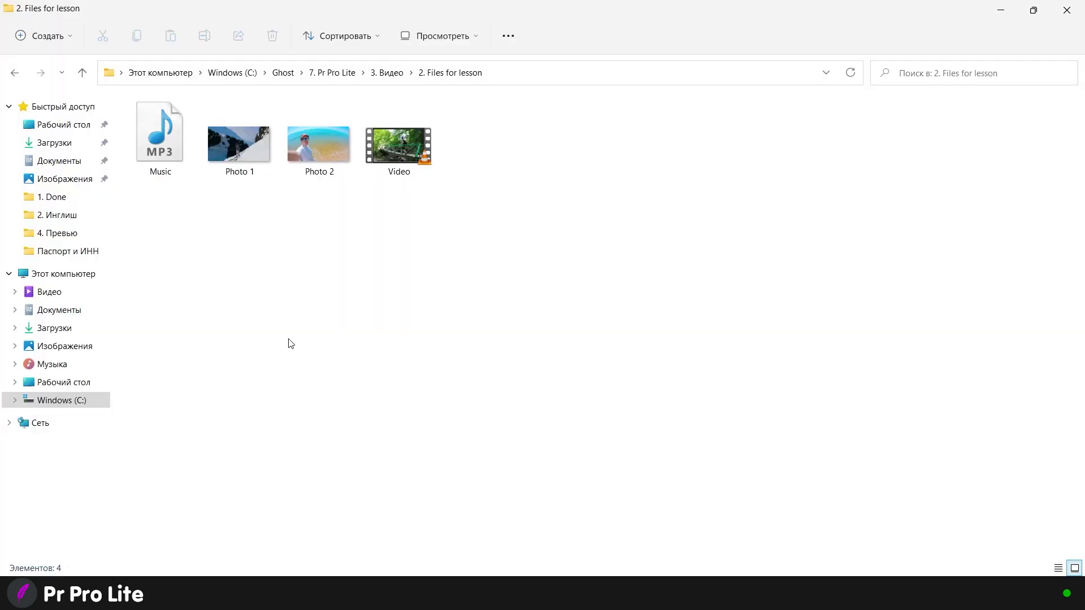
- Play Video 1 from the desktop in VLC and skip ahead to about 7 seconds
click(35, 129)
click(560, 237)
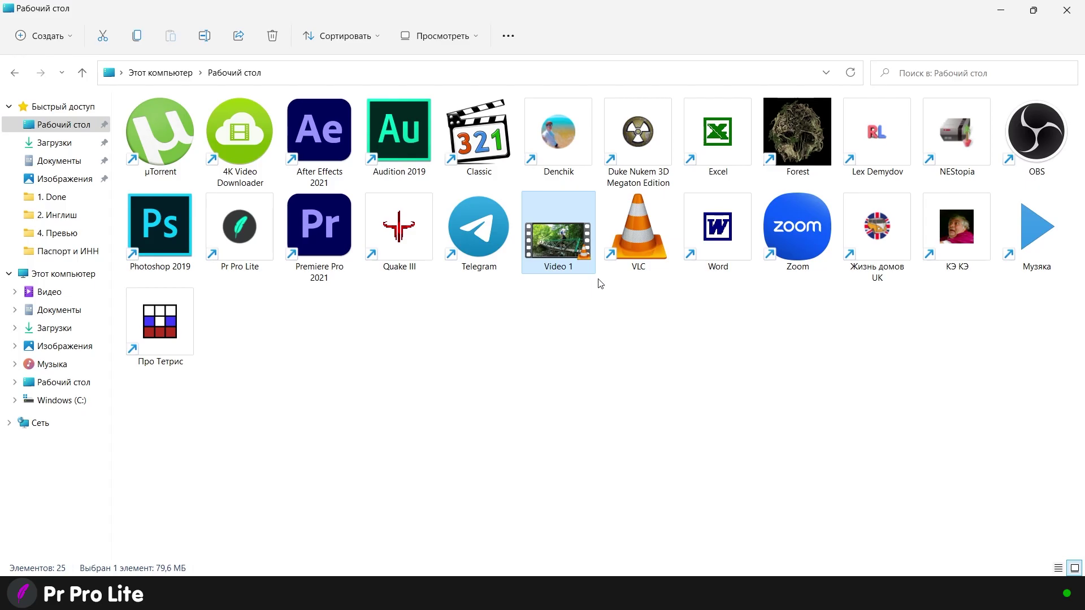
double_click(546, 238)
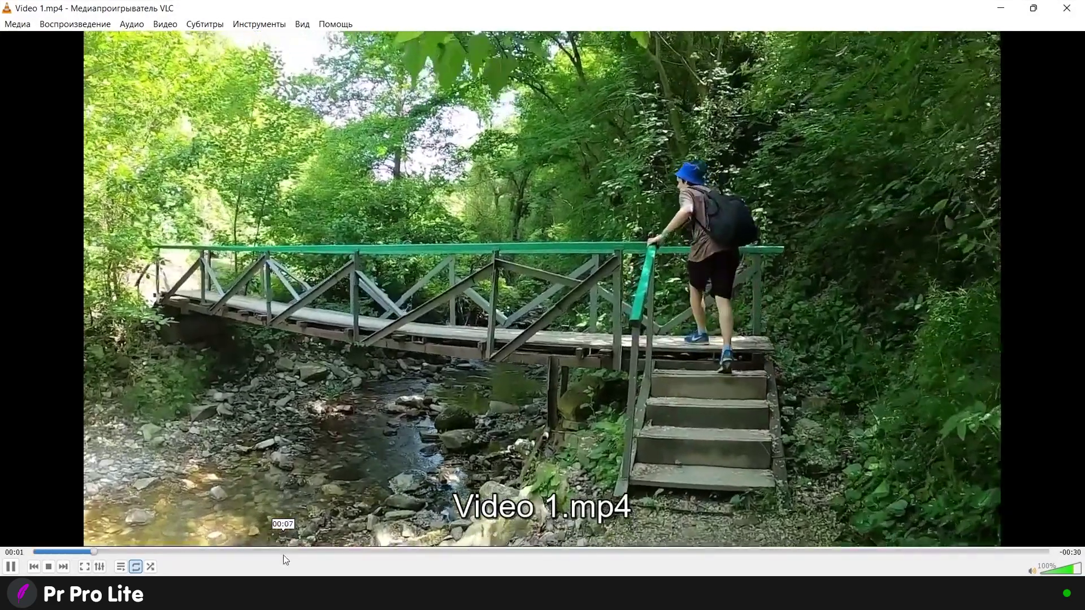
click(283, 554)
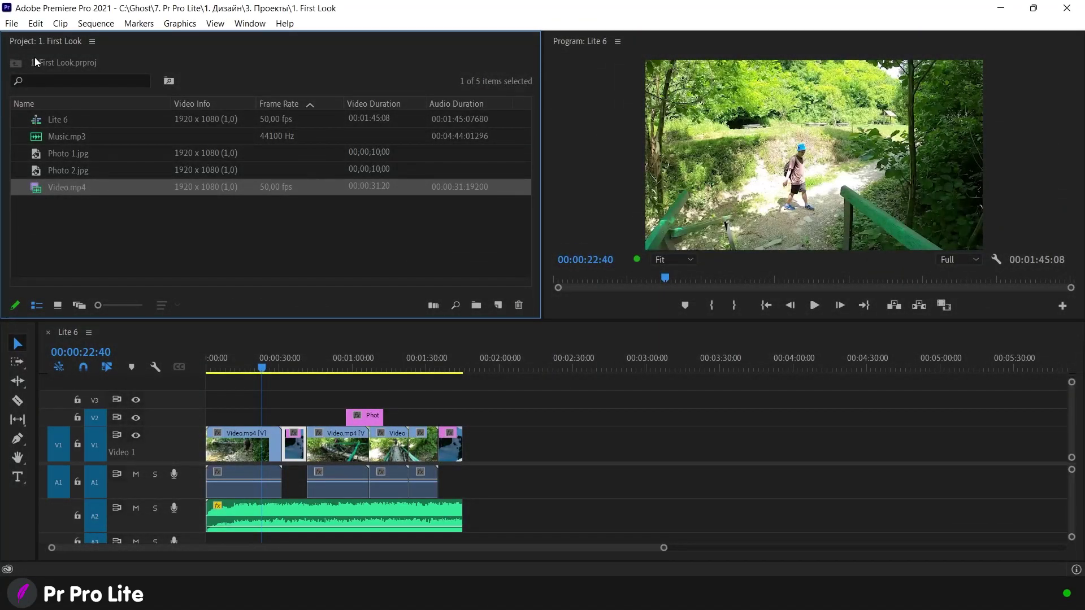
- Open media export settings for Video.mp4, keeping the Match Source - High bitrate preset
click(12, 24)
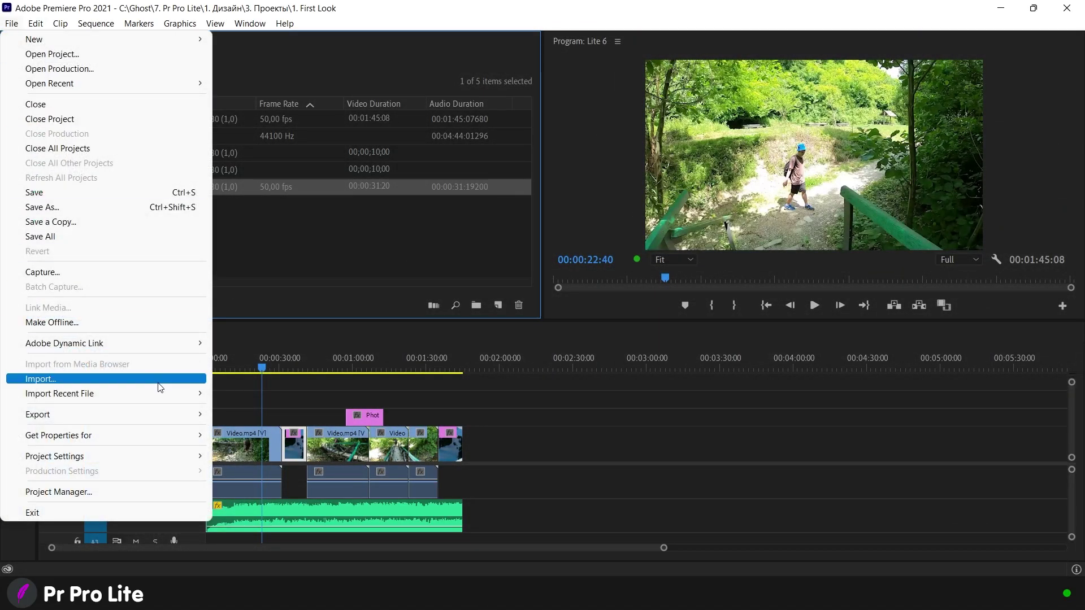
mouse_move(164, 415)
click(266, 418)
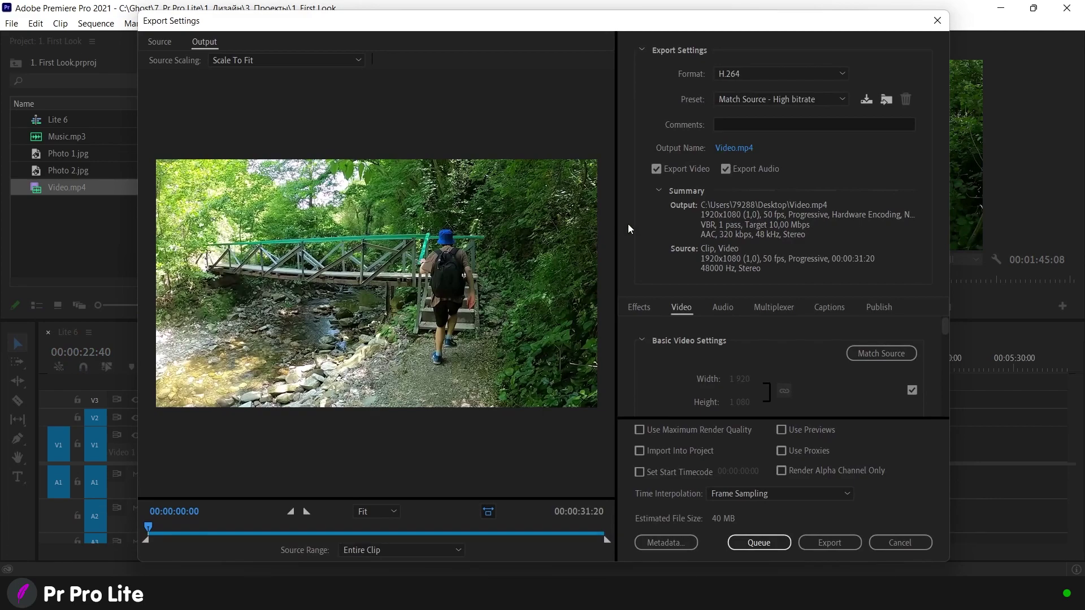
click(839, 99)
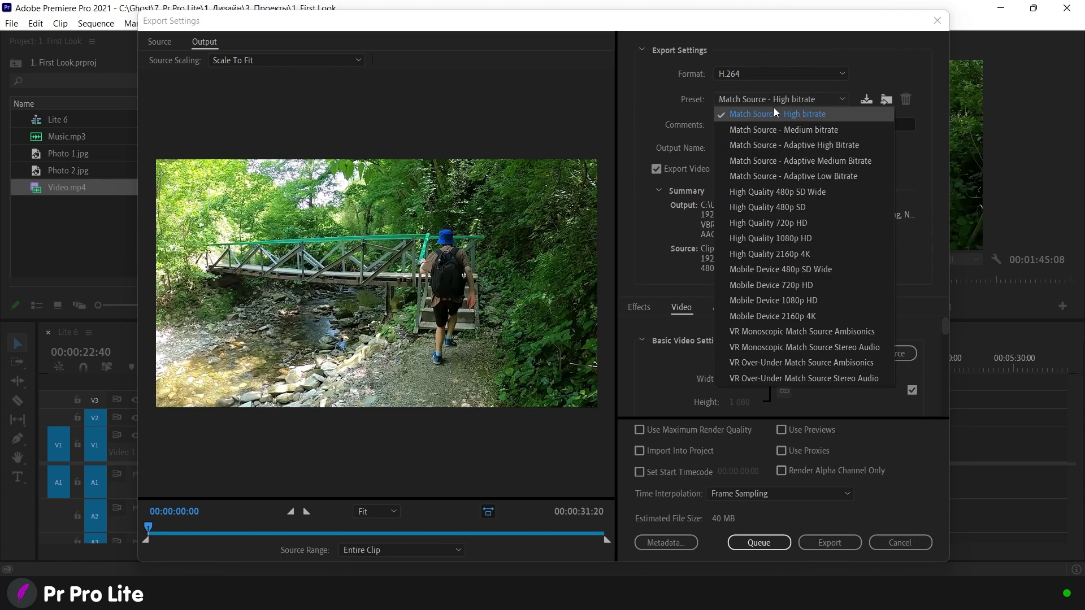
click(797, 111)
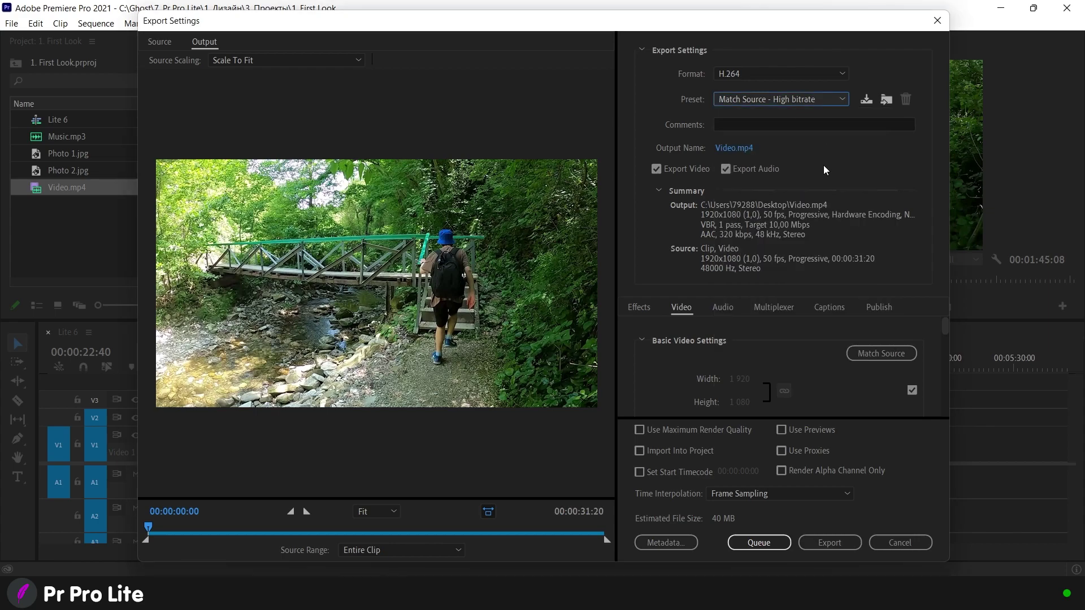
- Set the output file to Video 2.mp4 on the desktop
click(734, 148)
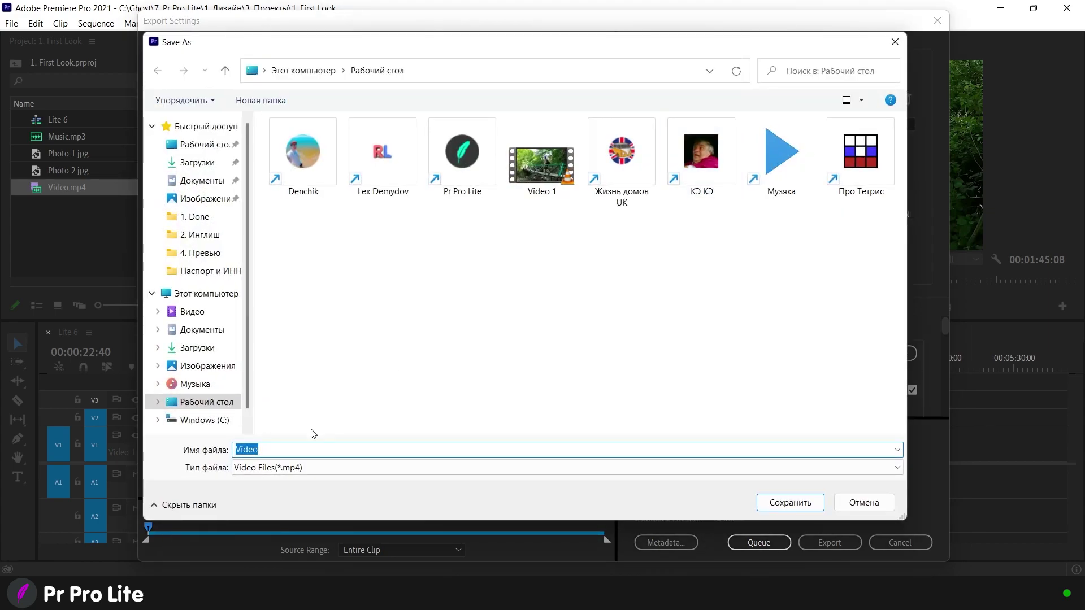
click(308, 450)
text(2)
click(792, 507)
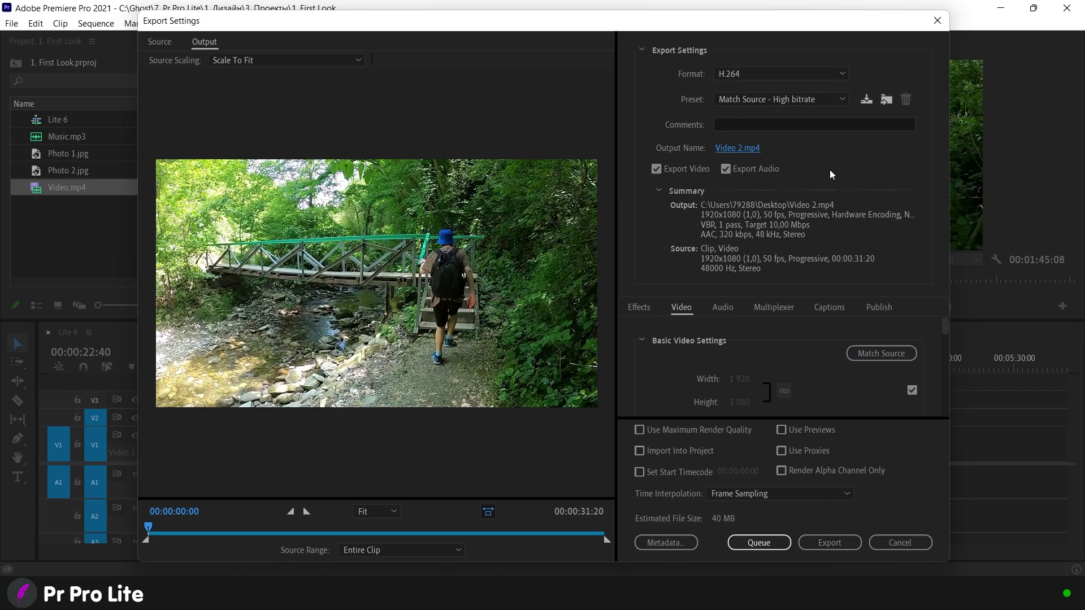
- Scroll the Video tab to the Bitrate Settings showing VBR, 1 pass at 10 Mbps
scroll(669, 377, down, 6)
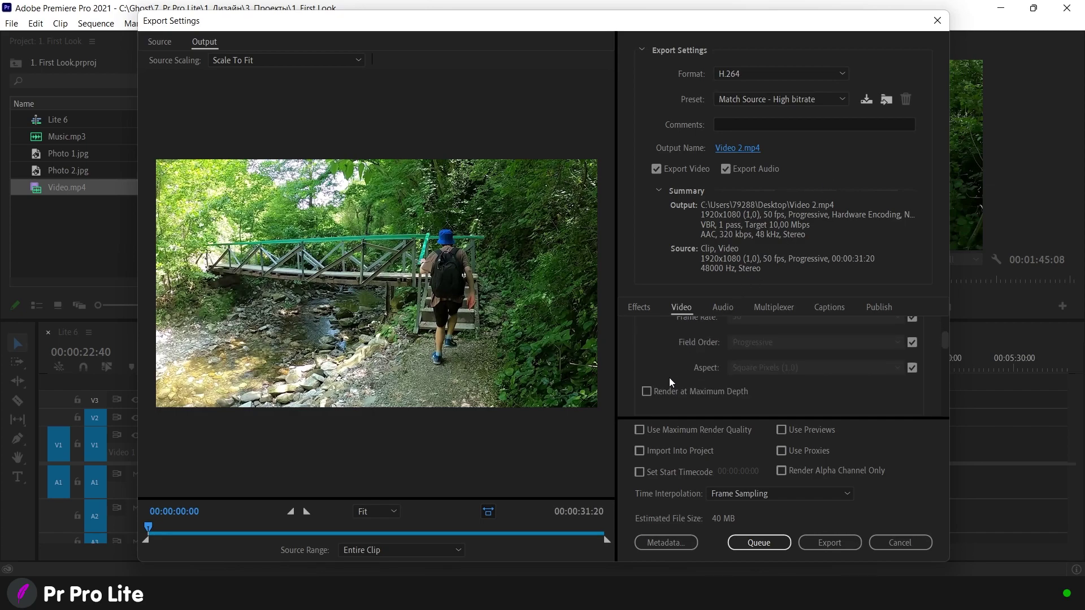
scroll(669, 377, down, 6)
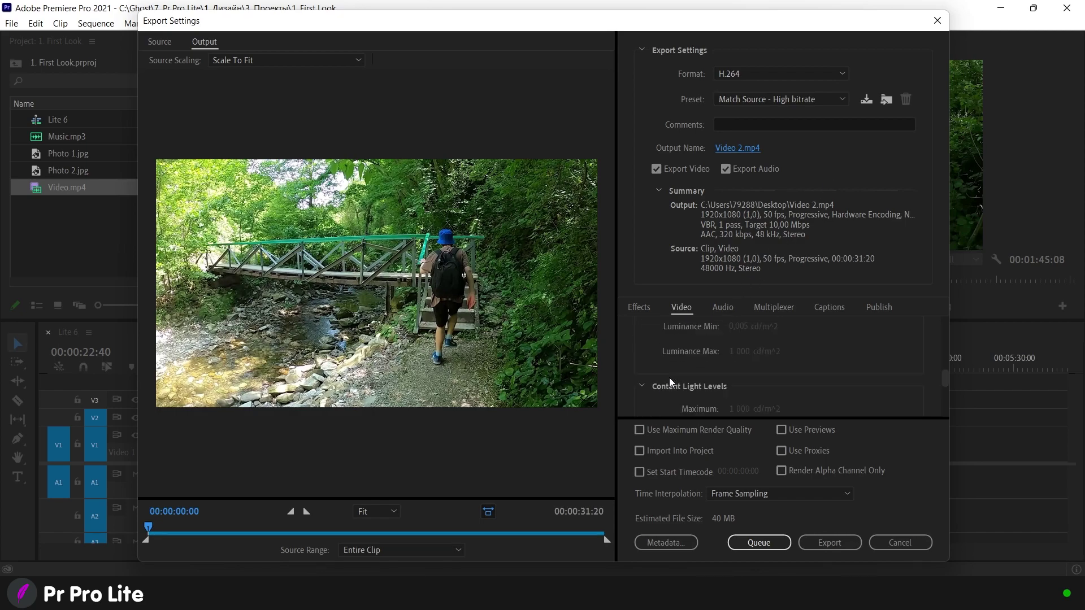
scroll(669, 378, up, 2)
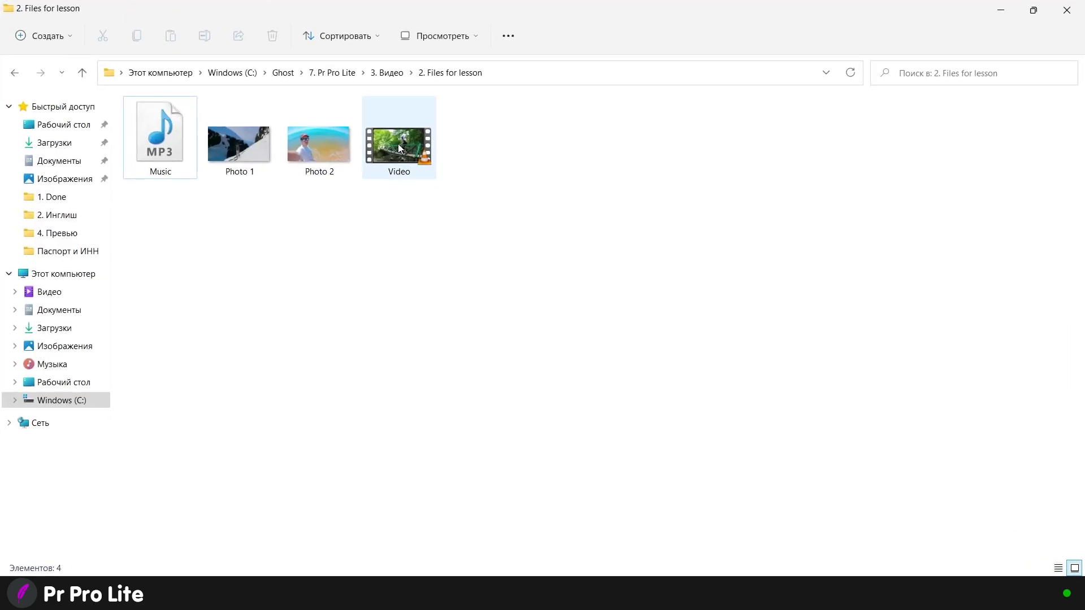
- Check the source Video file's details, noting its 32739 kbps data rate, then close them
click(398, 142)
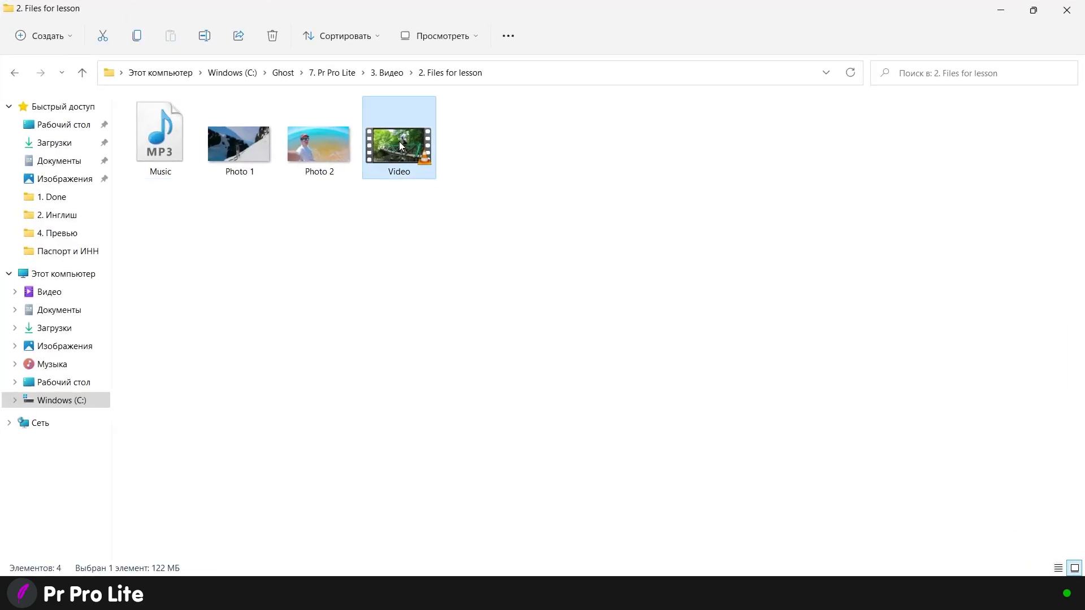
right_click(399, 140)
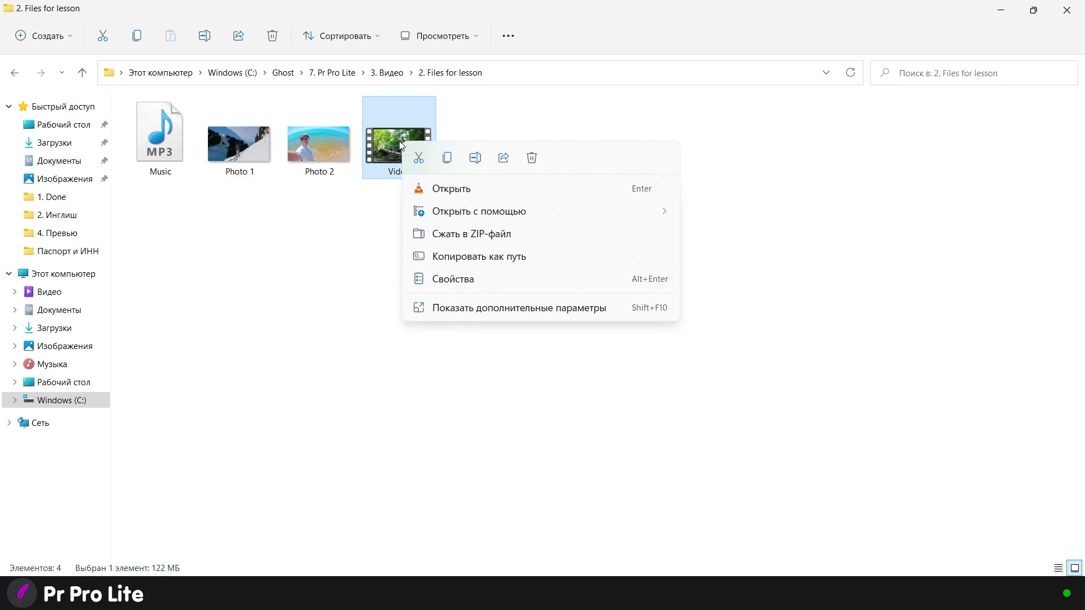
click(462, 285)
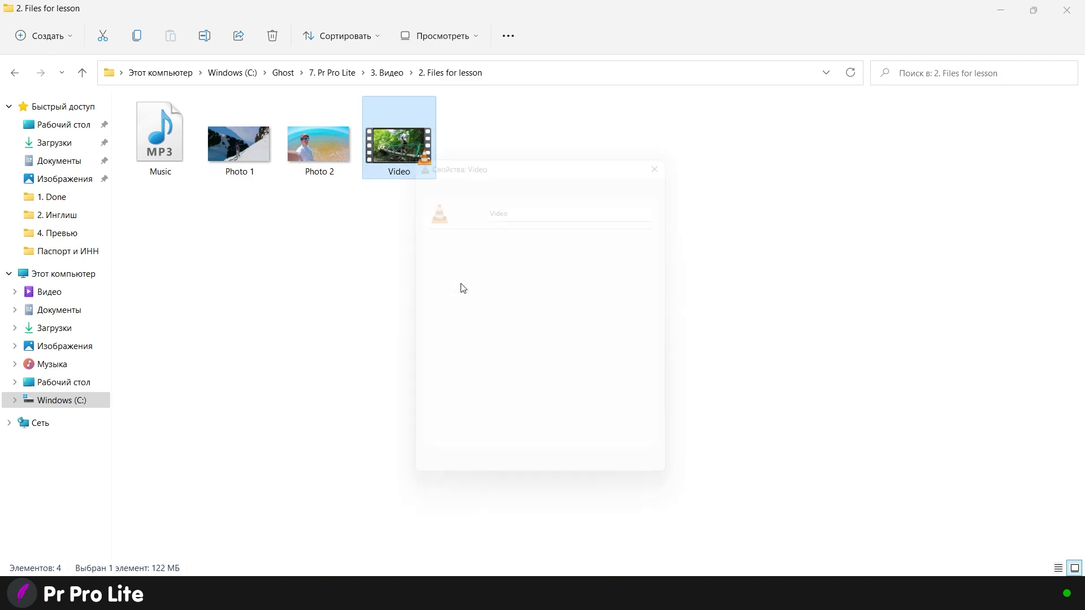
click(534, 178)
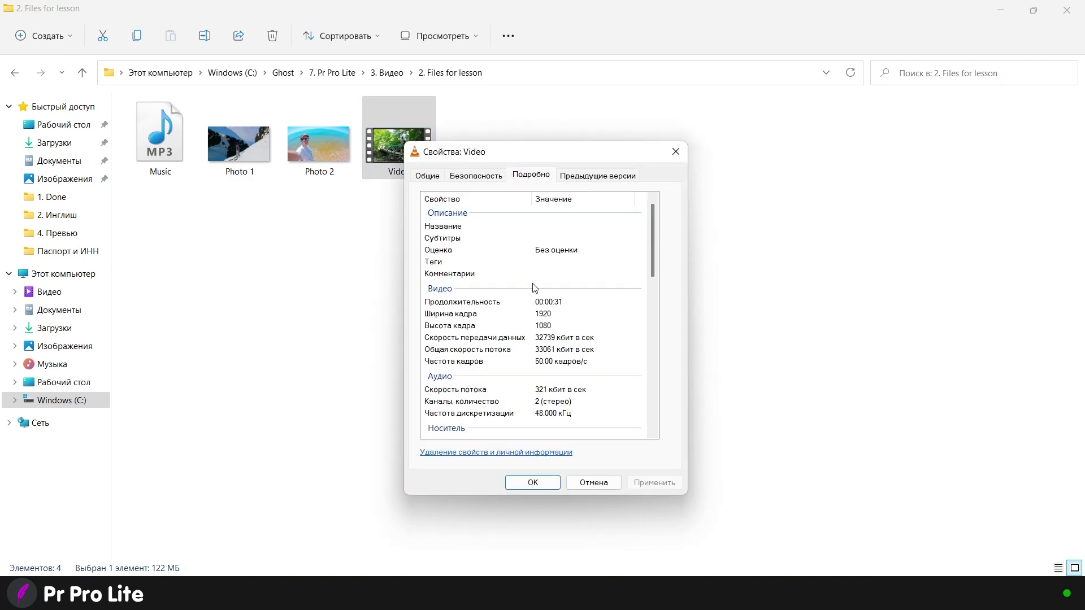
click(546, 339)
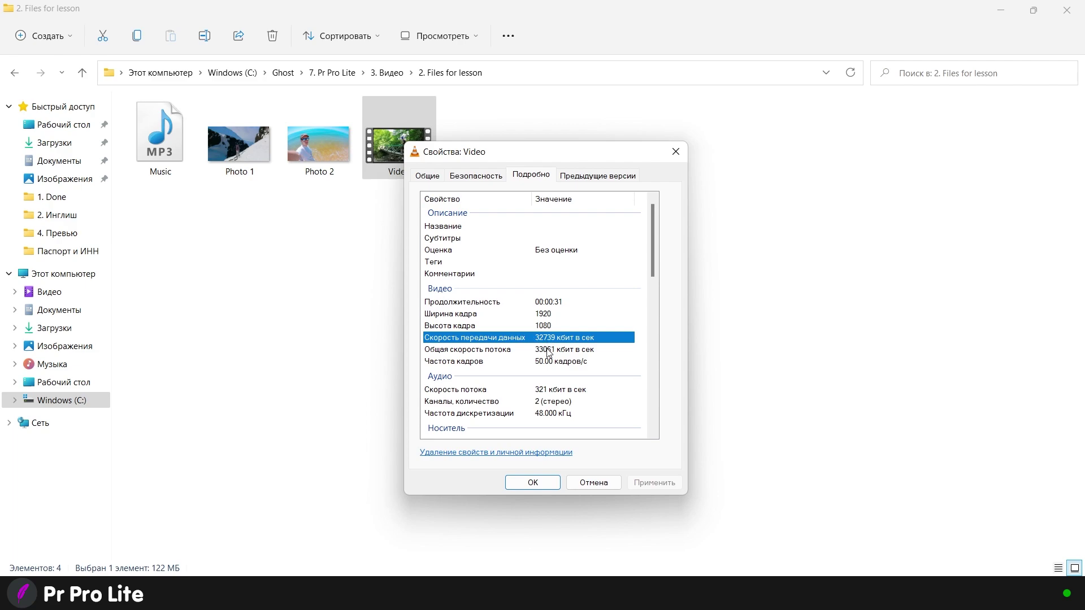
click(548, 350)
click(547, 339)
click(548, 350)
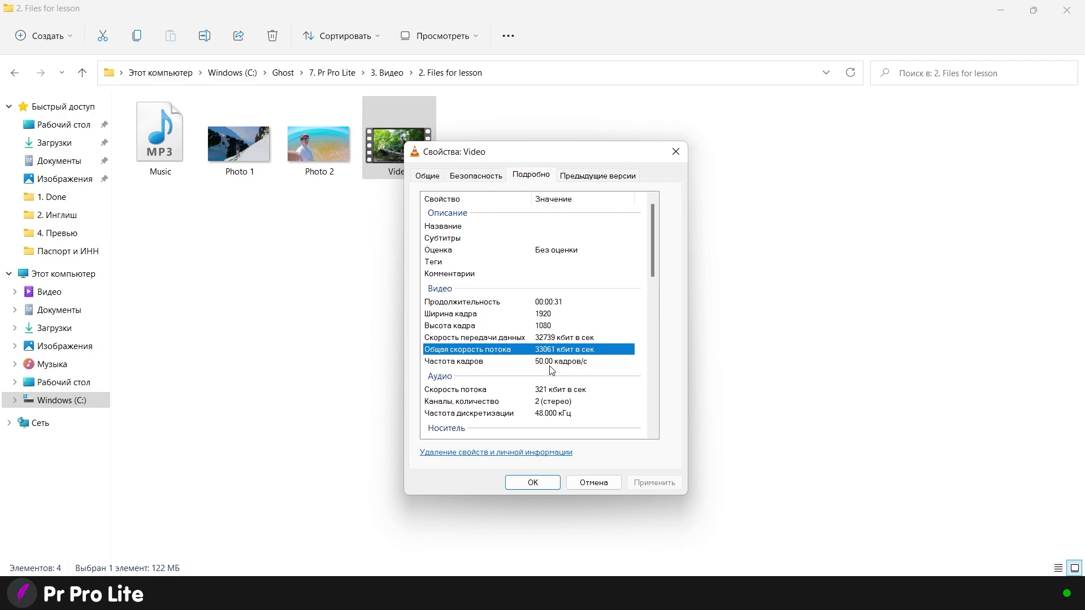
key(Escape)
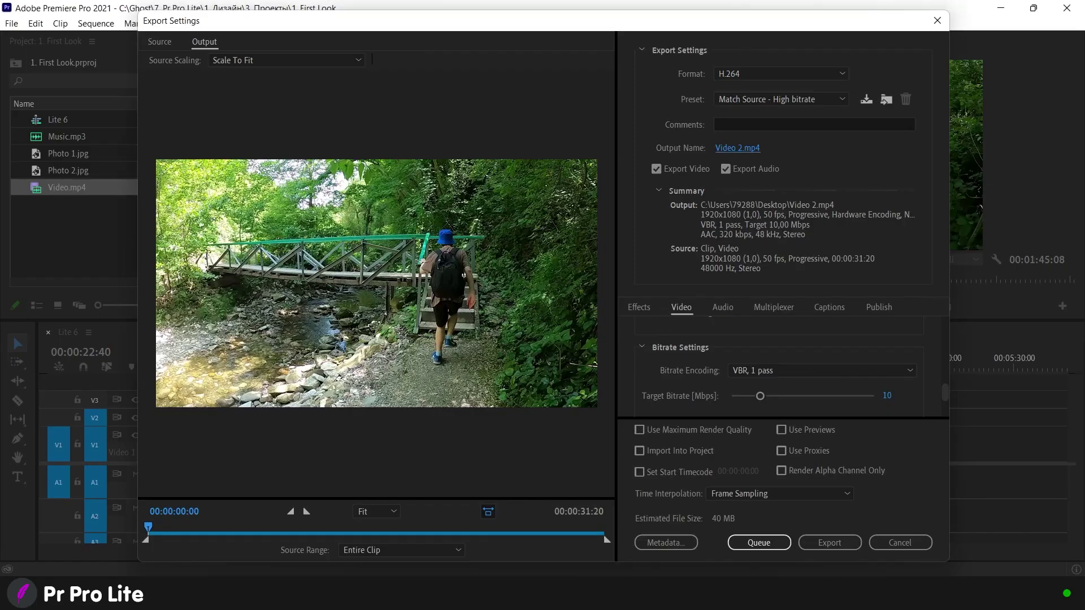
- Set bitrate encoding to CBR with a 30 Mbps target and export Video 2.mp4
click(909, 372)
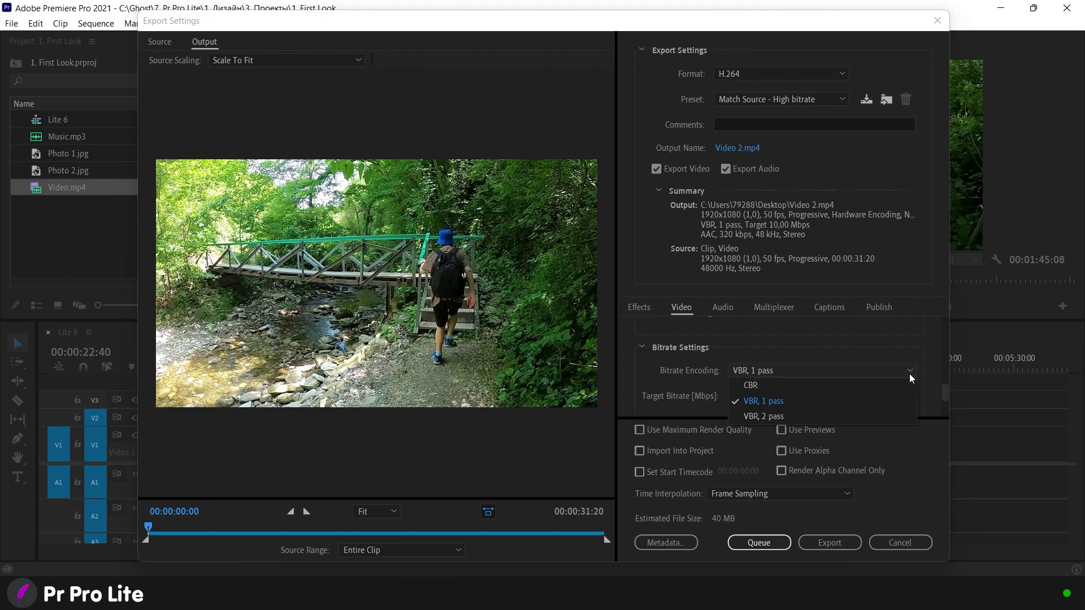
click(755, 386)
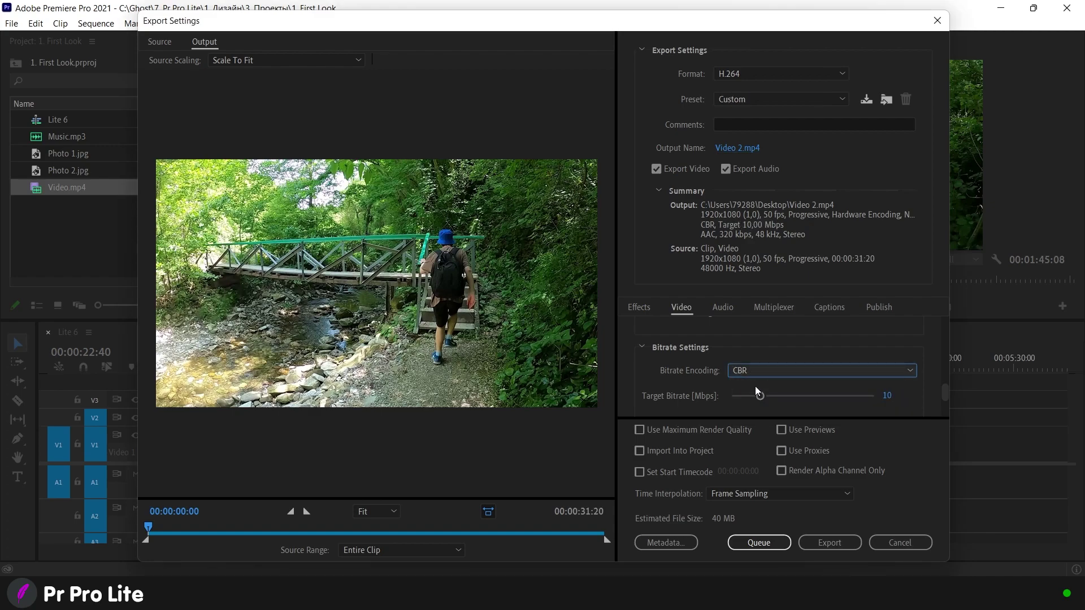
click(887, 396)
text(30)
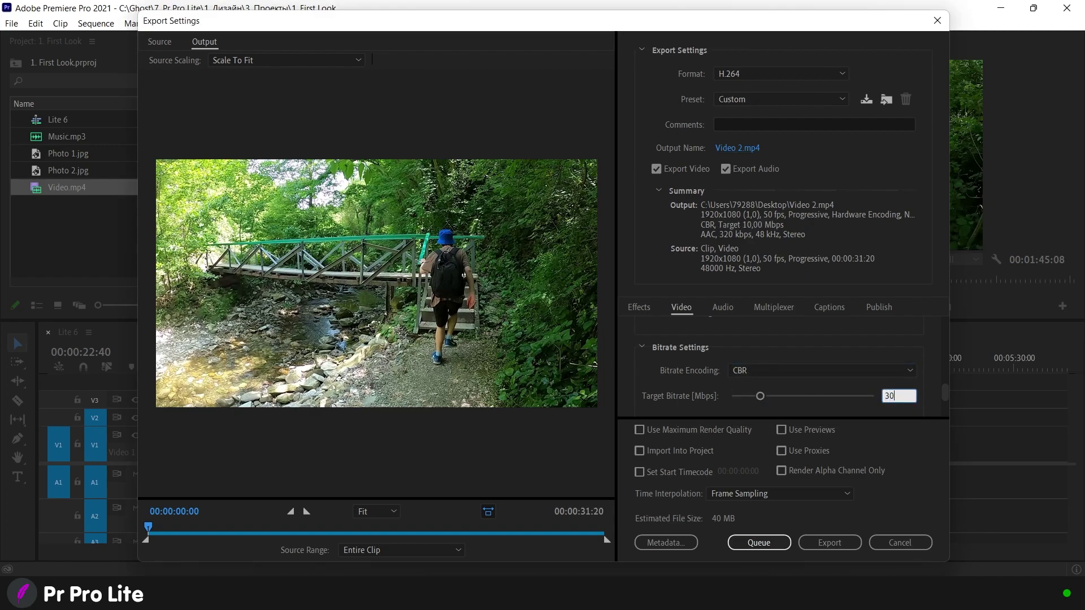
key(Return)
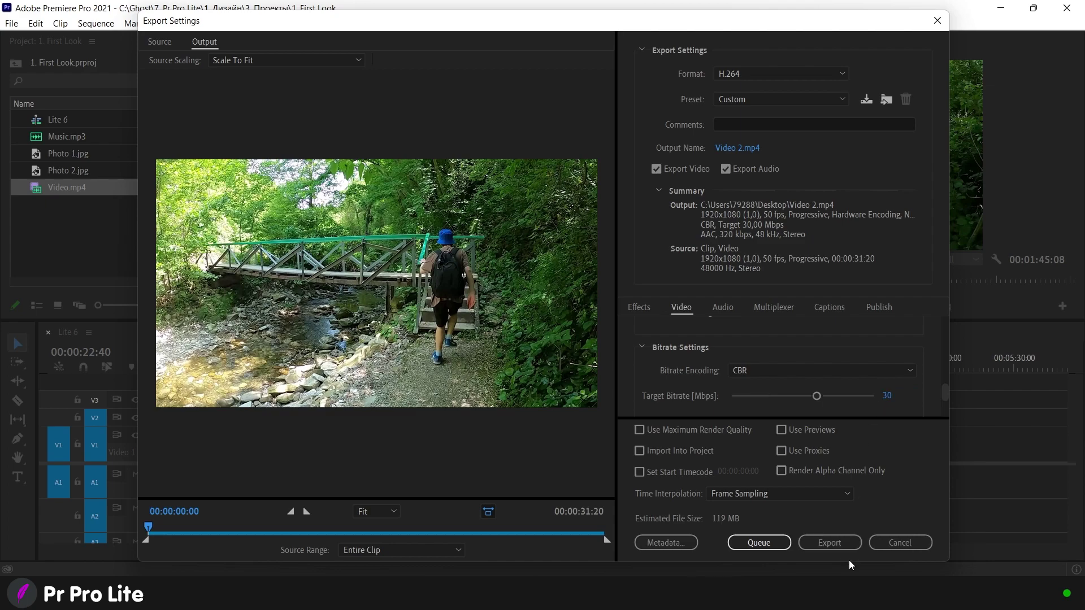
click(829, 543)
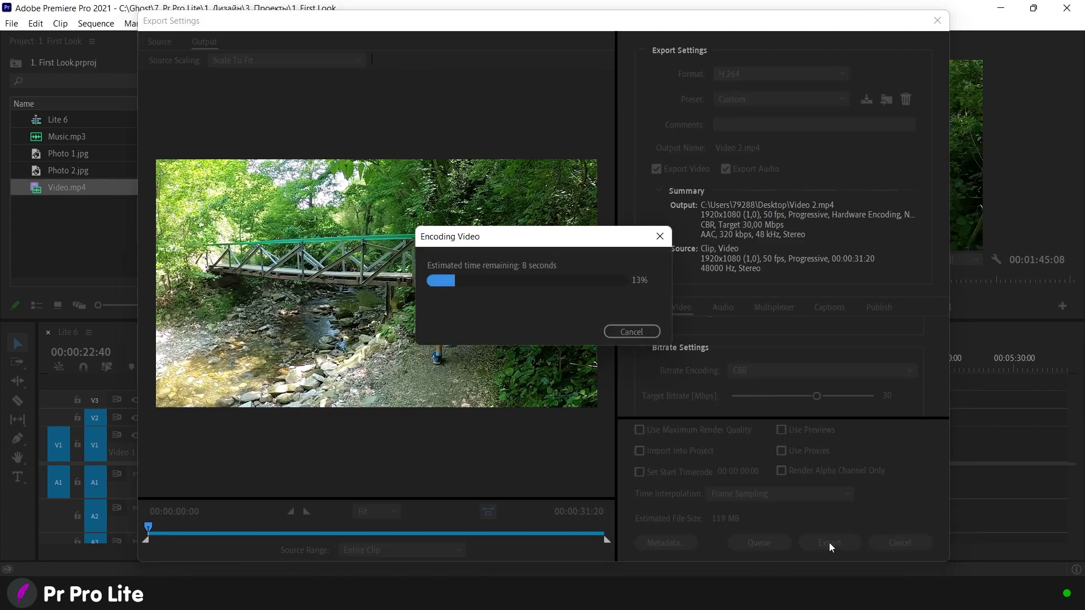